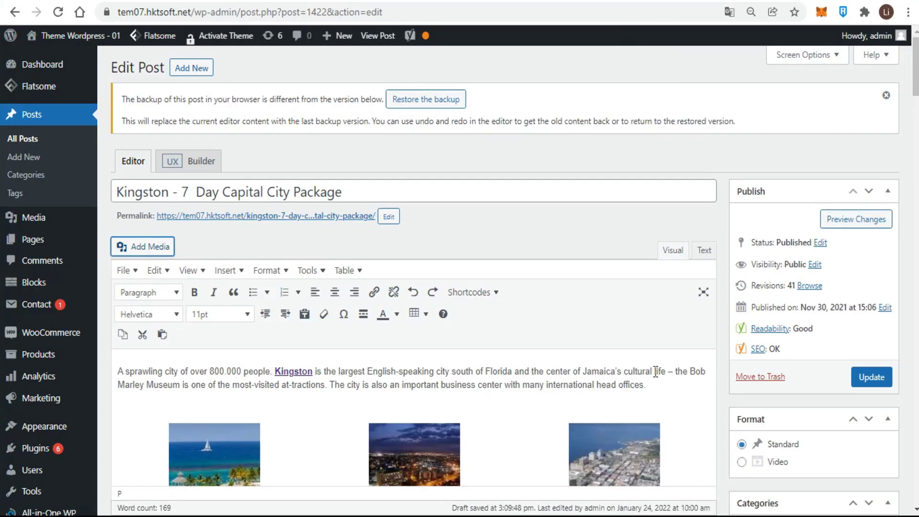
Step: Upload Kingston.pdf from the Desktop to the media library through the Add media window
scroll(655, 372, down, 5)
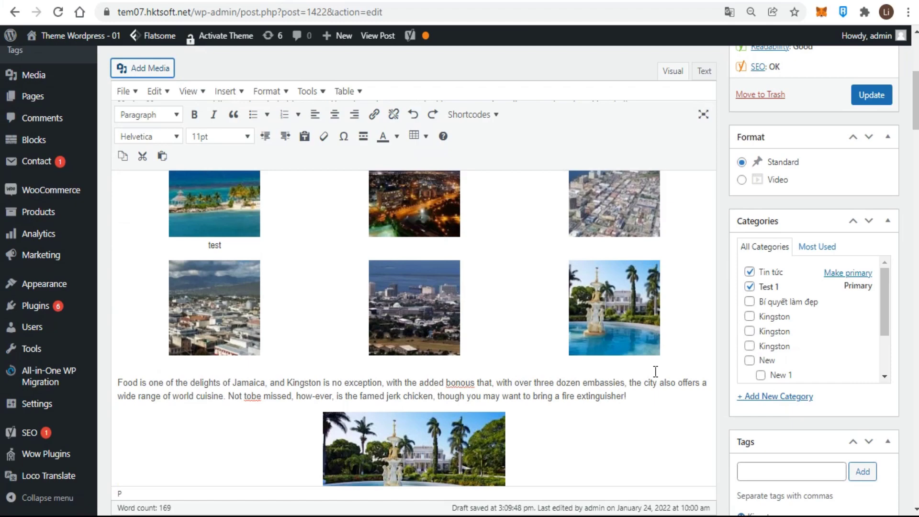
scroll(656, 371, down, 8)
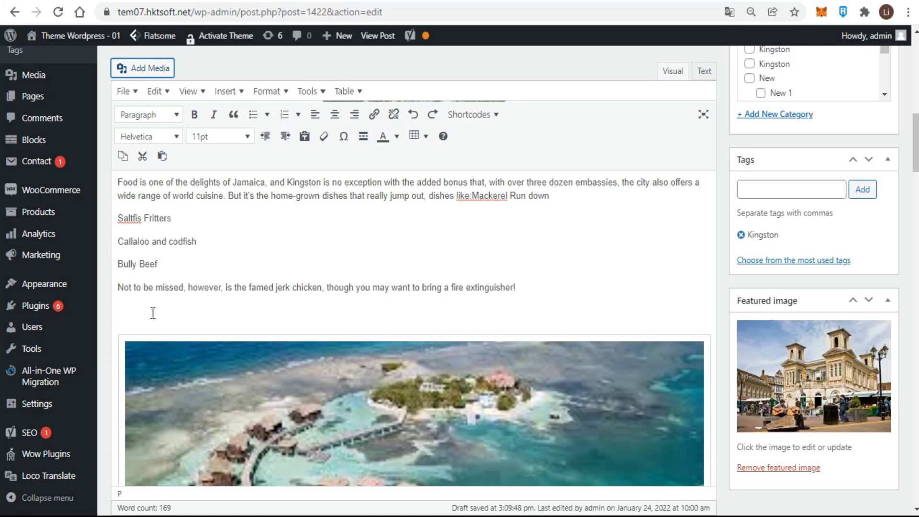
click(141, 68)
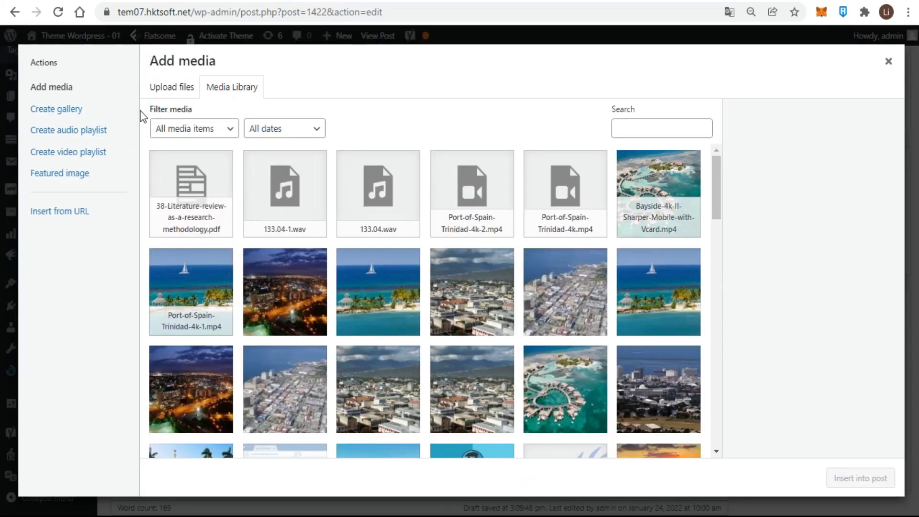
click(167, 88)
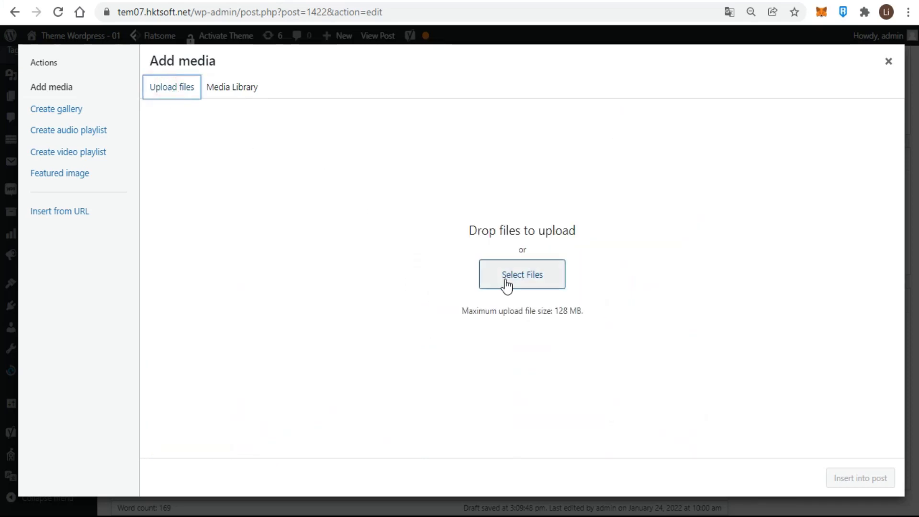
click(503, 285)
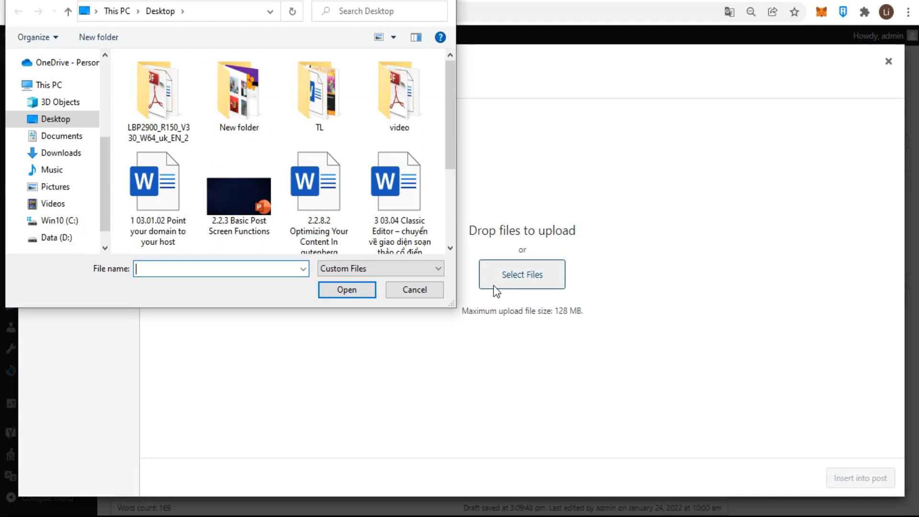
scroll(291, 232, down, 2)
click(311, 216)
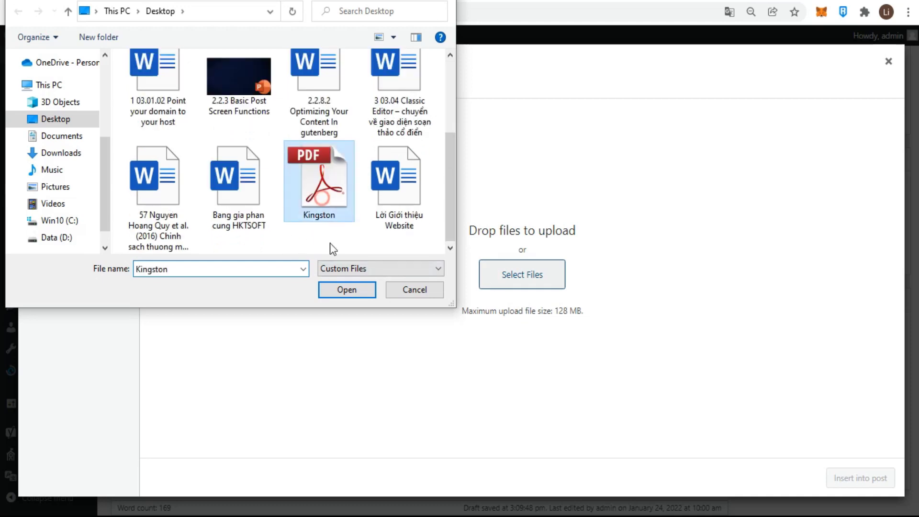
click(341, 292)
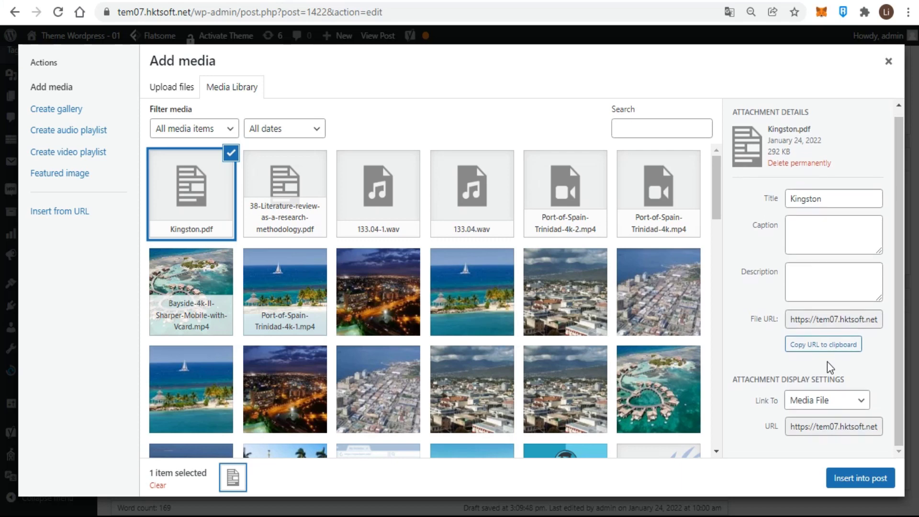
Step: Change the PDF's title from Kingston to 'Download the fullKingston', with a capital D
click(790, 198)
text(download the full)
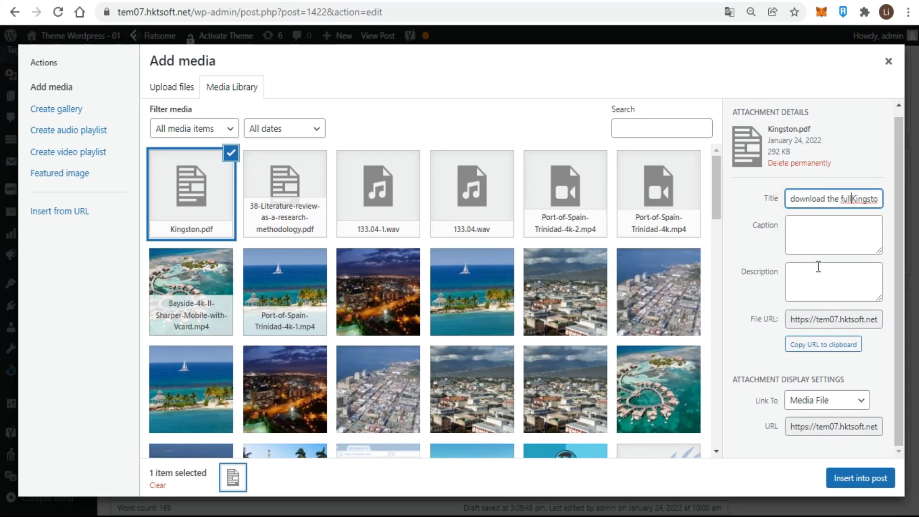
click(792, 200)
key(Delete)
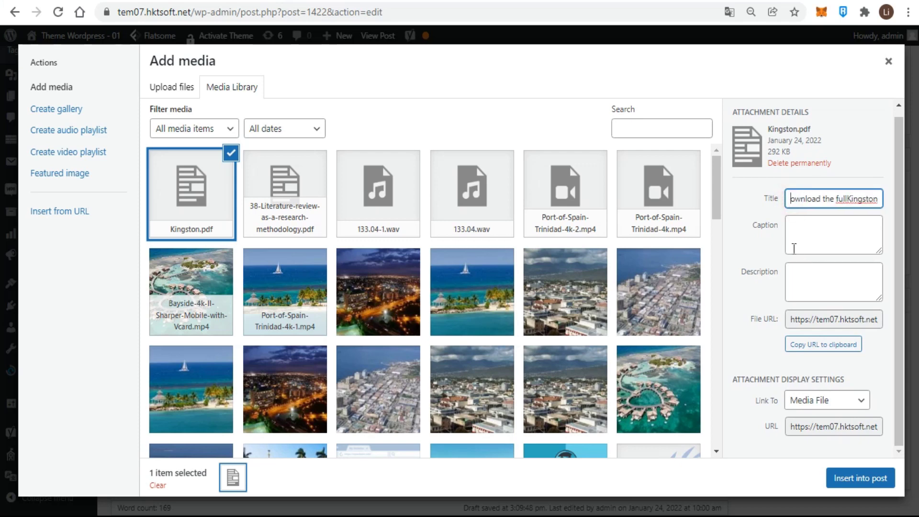
text(D)
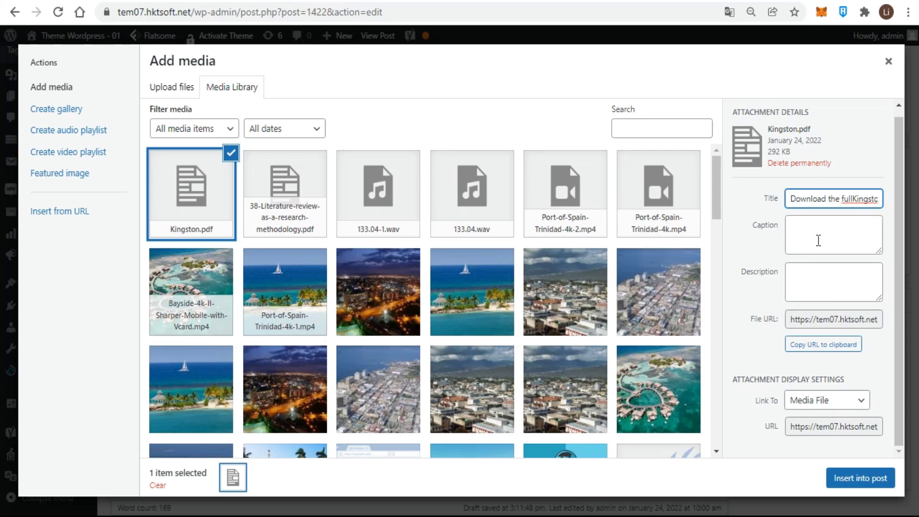
Step: Set Link To to Media File and insert the PDF link below the jerk chicken paragraph
click(854, 404)
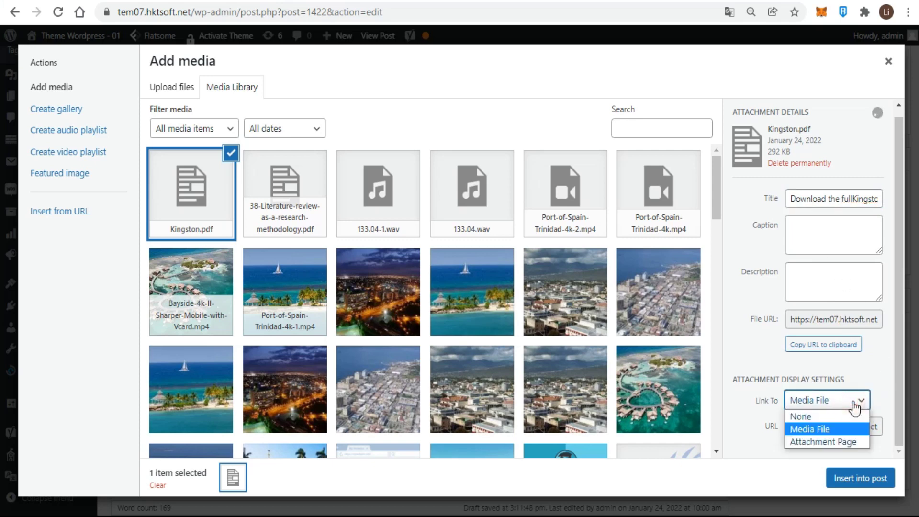
click(840, 426)
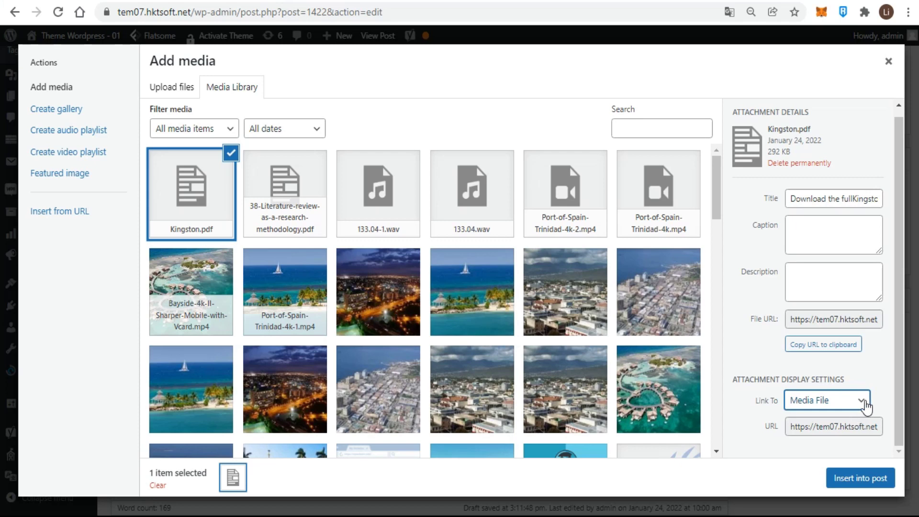
click(865, 407)
click(822, 431)
click(868, 480)
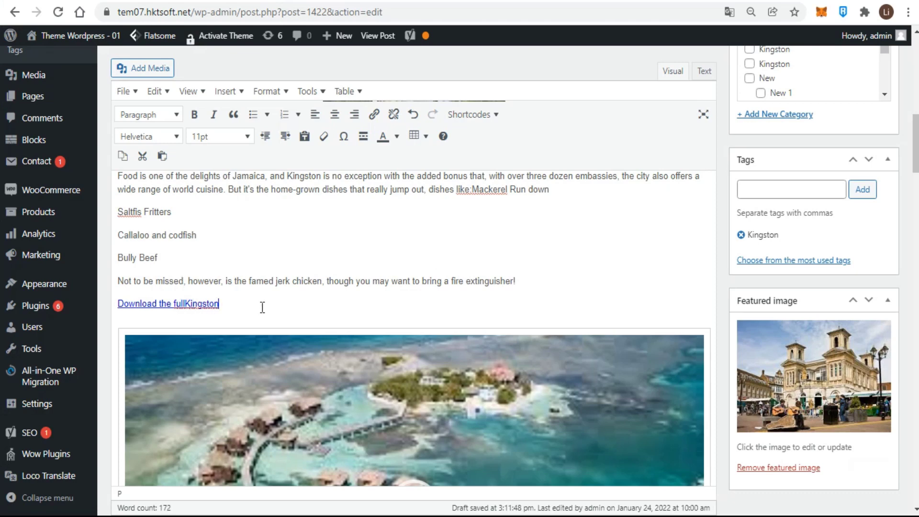
Step: Edit the 'Download the fullKingston' link and apply the Kingston.pdf address as its URL
click(201, 305)
click(298, 326)
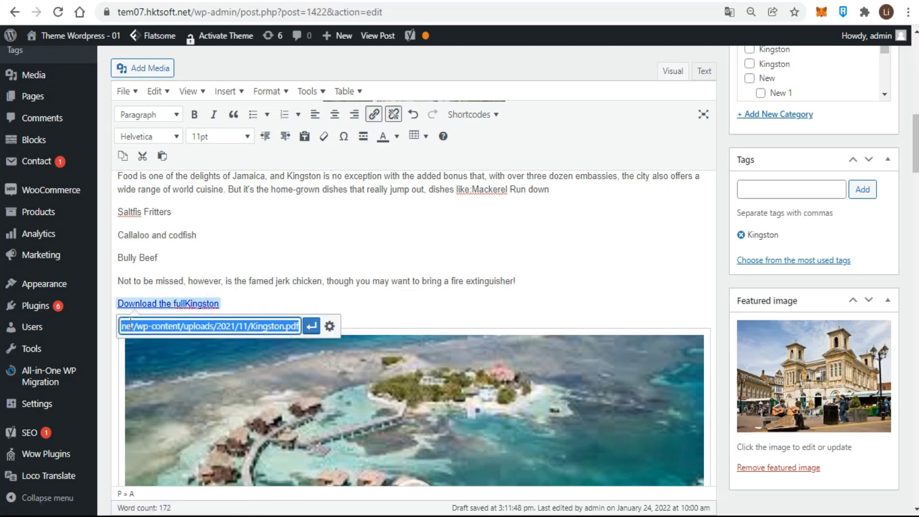
click(311, 332)
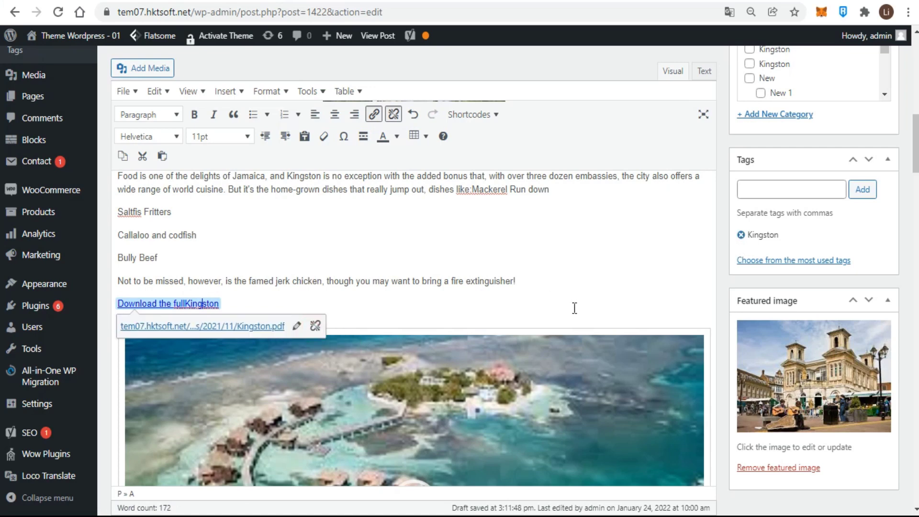
Step: Add an empty paragraph between the jerk chicken paragraph and the download link
scroll(574, 307, up, 1)
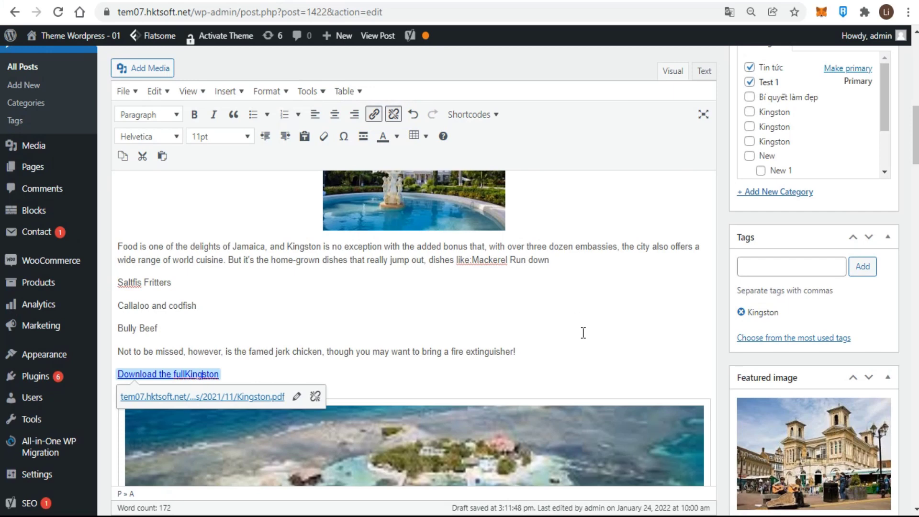
click(555, 354)
key(Return)
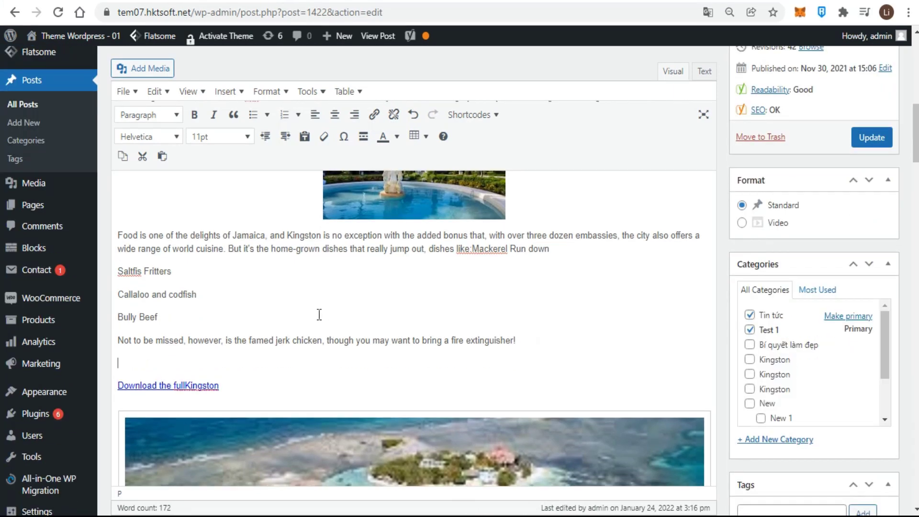
click(138, 74)
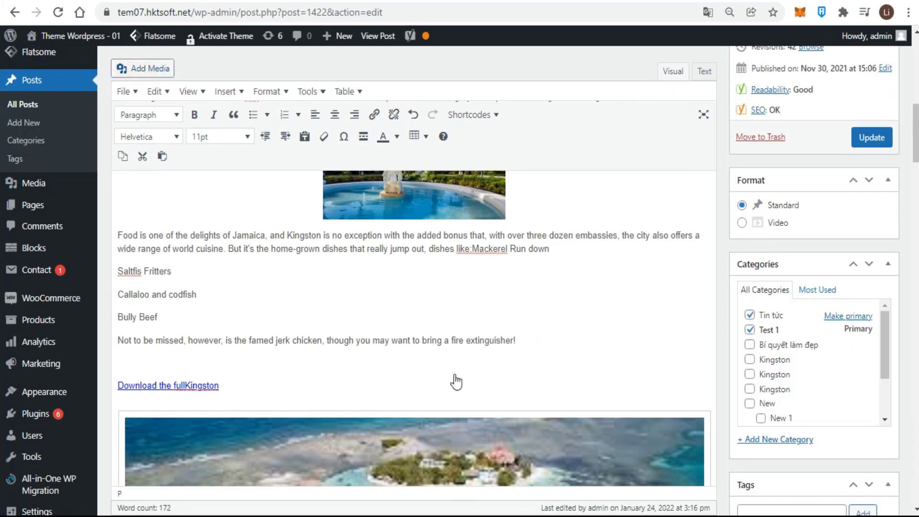
Step: Copy Kingston.pdf's file URL, then select the aerial city image 'tải xuống (3)'
click(213, 206)
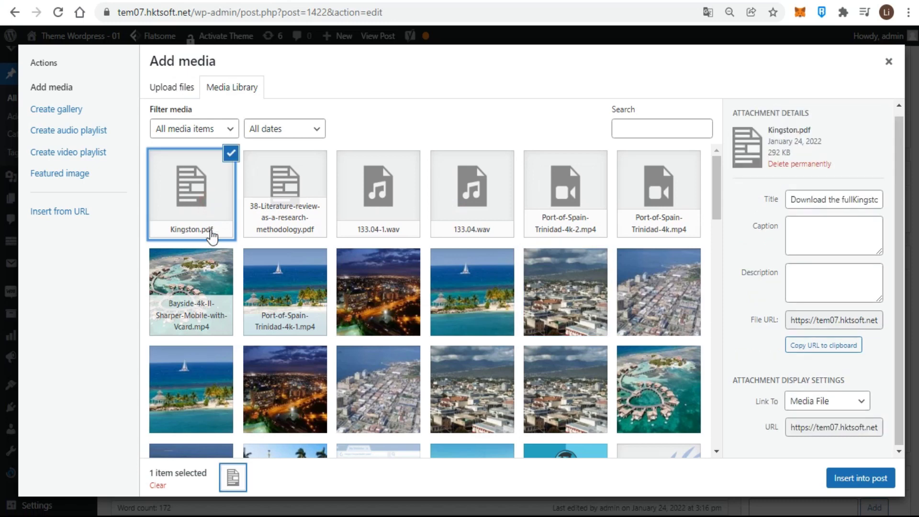
click(832, 351)
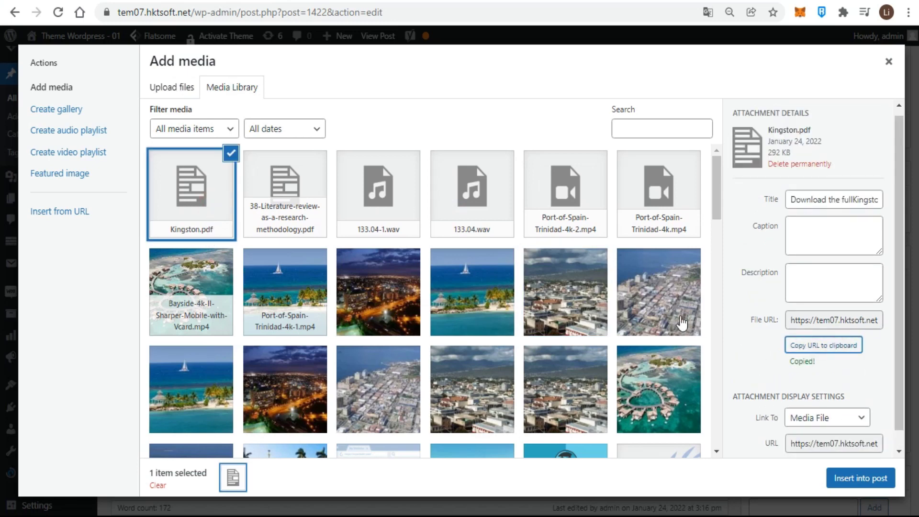
scroll(644, 322, down, 2)
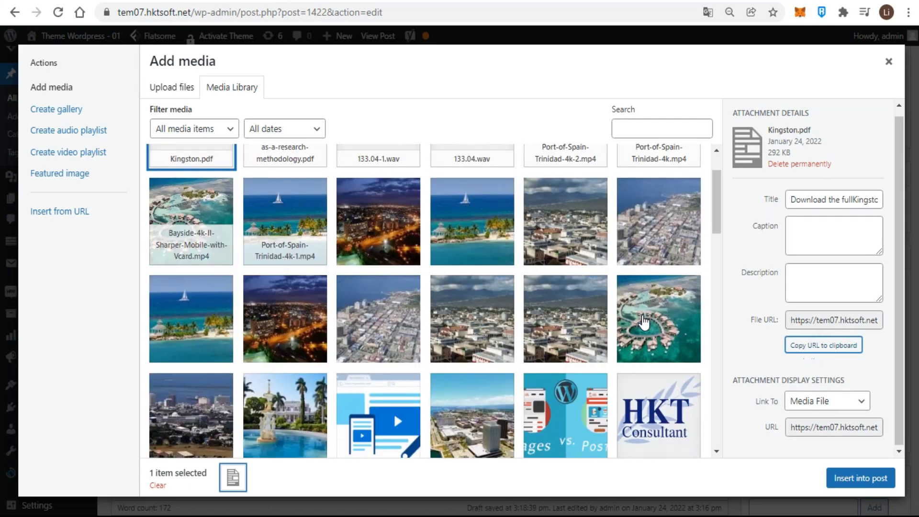
scroll(380, 387, down, 5)
click(380, 387)
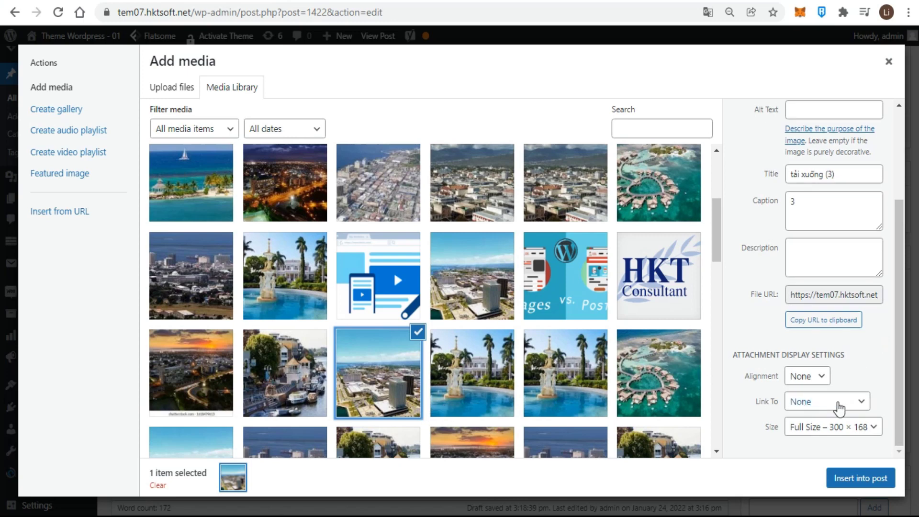
Step: Insert the city photo with a Custom URL link pointing to the pasted Kingston.pdf address
click(861, 404)
click(821, 445)
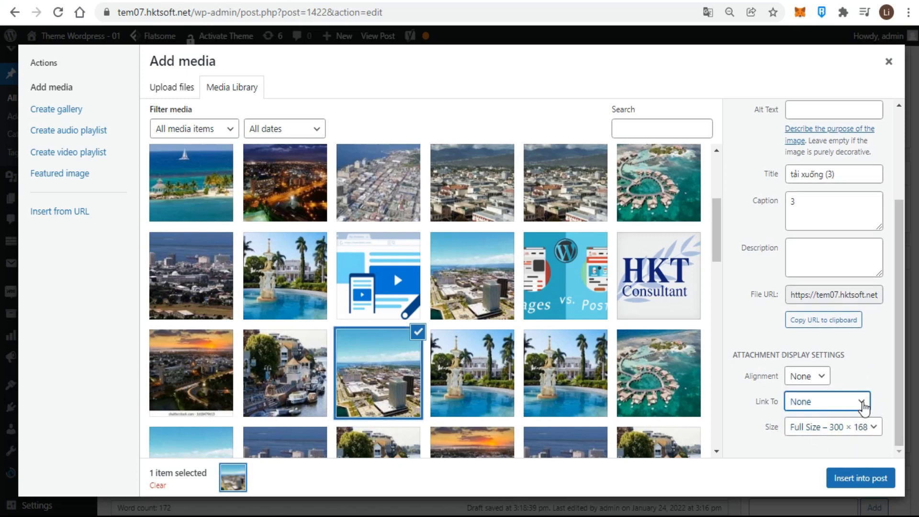
click(862, 403)
click(841, 455)
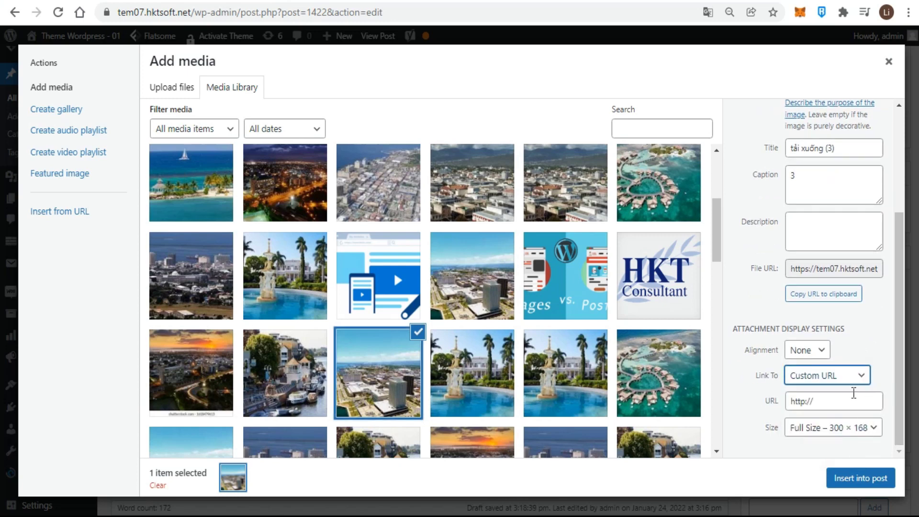
drag(845, 402, 773, 417)
key(ctrl+v)
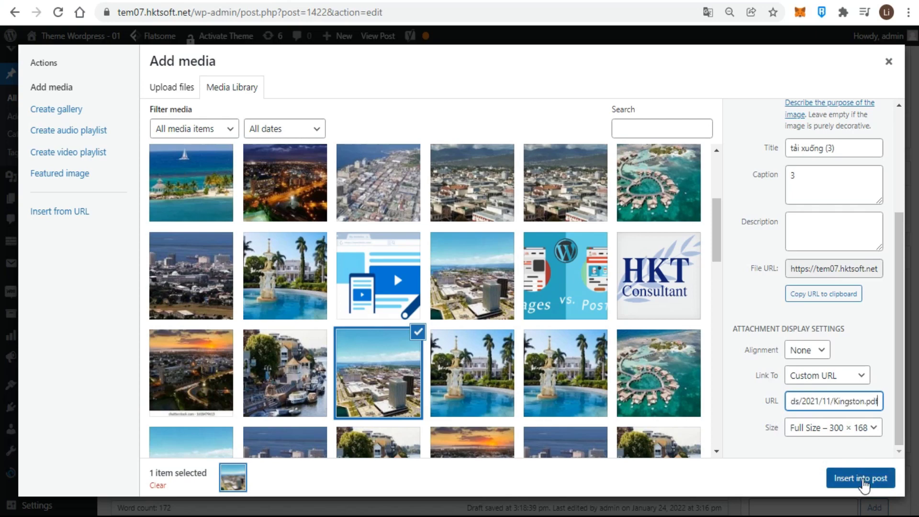
click(863, 478)
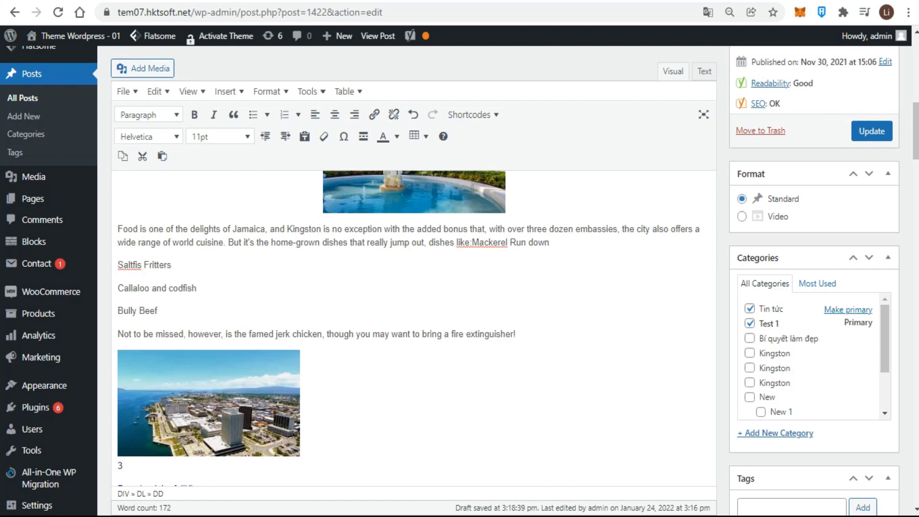
Step: Centre-align the inserted city photo in the post
click(211, 408)
click(181, 332)
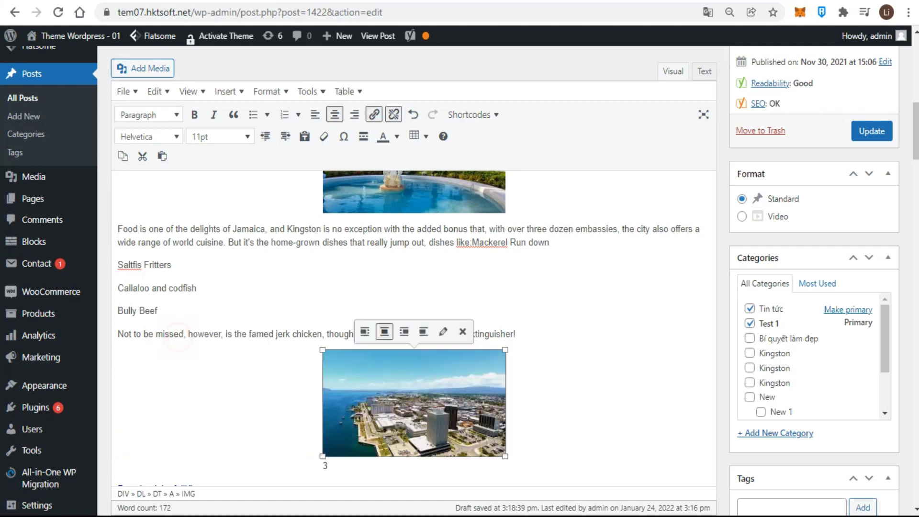